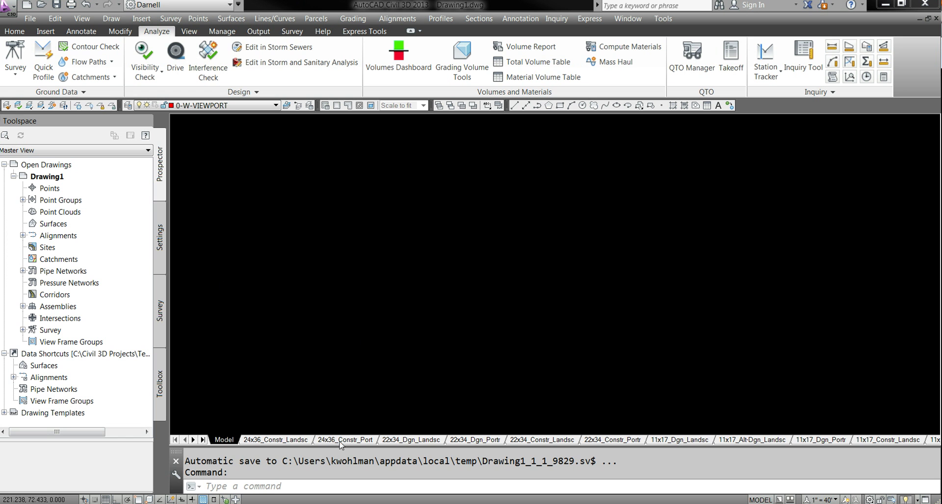
Switch to the 24x36_Constr_Landsc layout and frame the sheet around the scale bar.
left_click(274, 440)
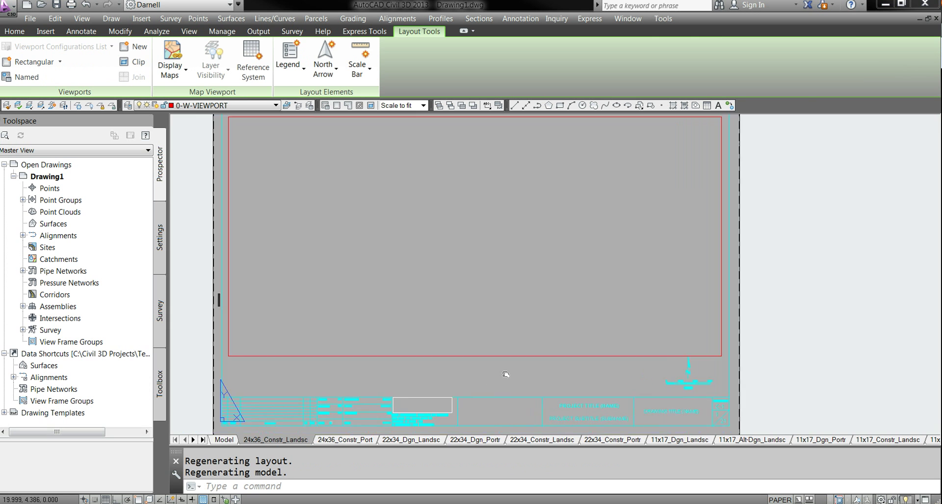
scroll(454, 357, "down", 2)
middle_click_drag(455, 357, 438, 348)
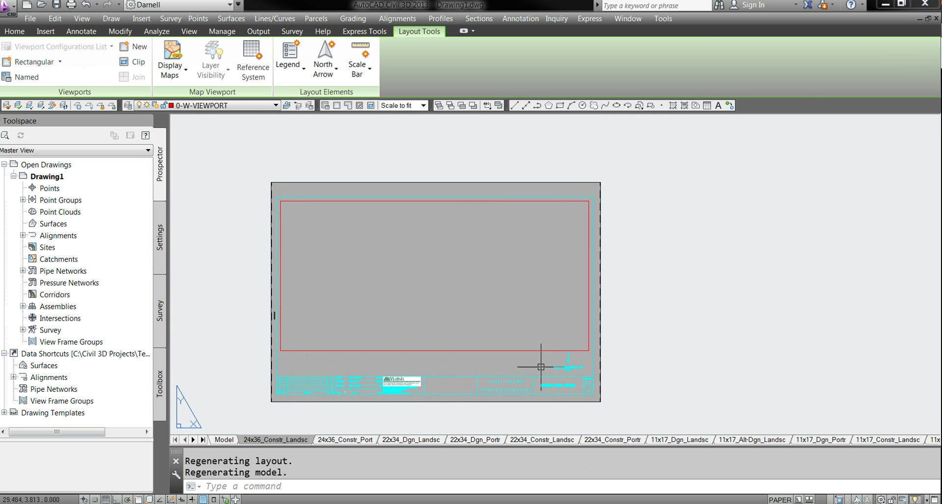
scroll(565, 372, "up", 4)
scroll(567, 372, "up", 3)
Change the layout's scale bar from 1" = 1000' to 1" = 50'.
left_click(512, 349)
left_click(447, 340)
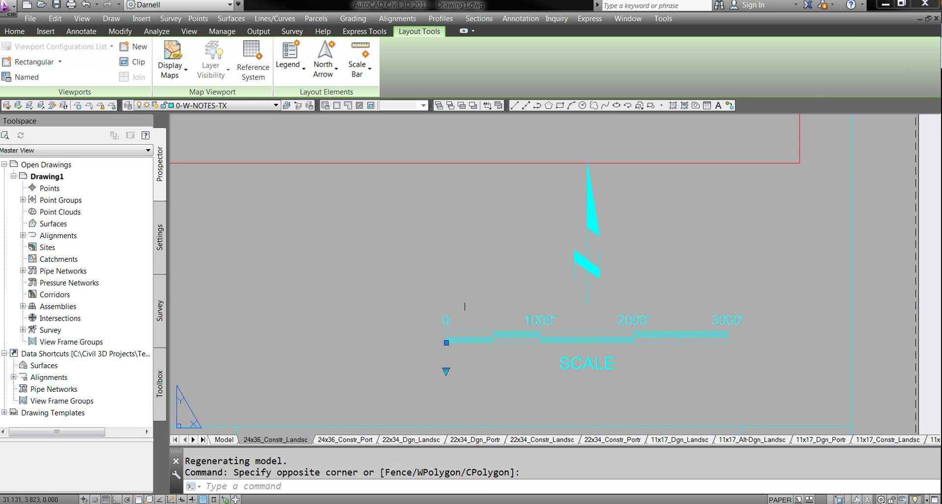
left_click(446, 372)
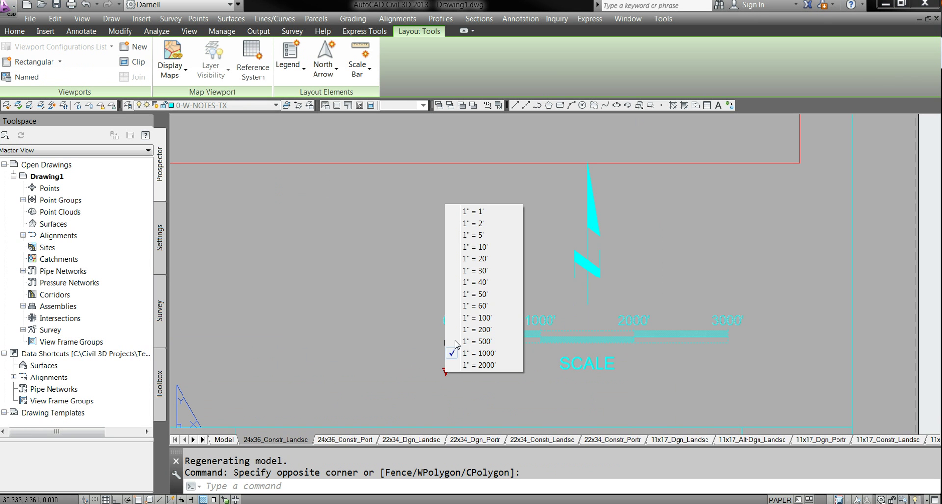
left_click(487, 295)
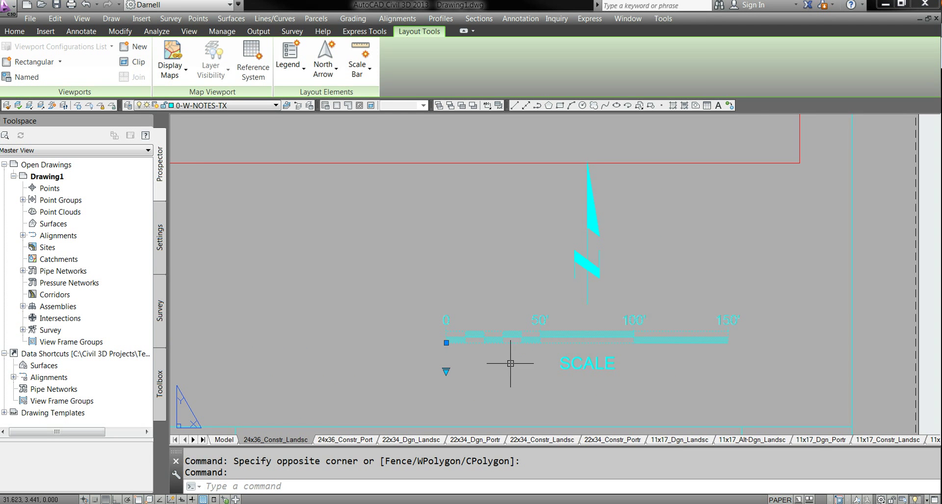
key("Escape")
Pan and zoom to inspect the title block and the sheet's left border.
scroll(507, 364, "down", 2)
scroll(463, 378, "down", 2)
middle_click_drag(462, 378, 720, 344)
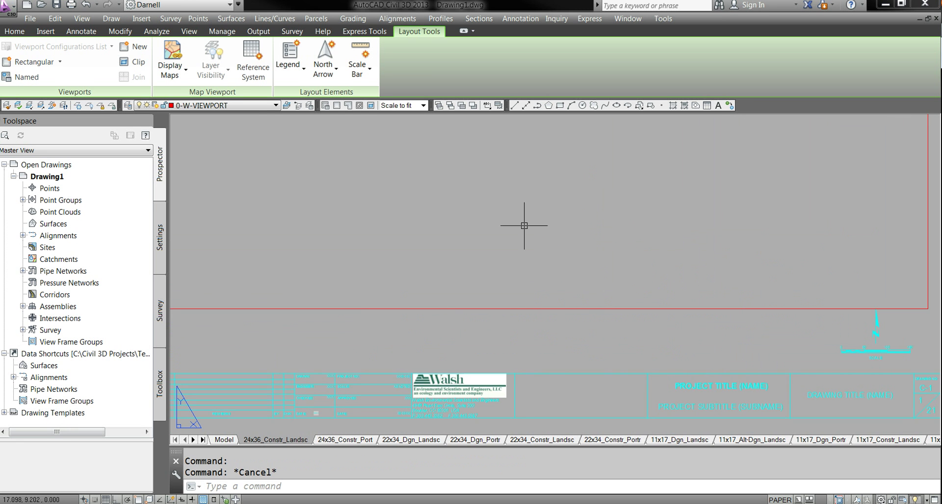
middle_click_drag(336, 372, 466, 318)
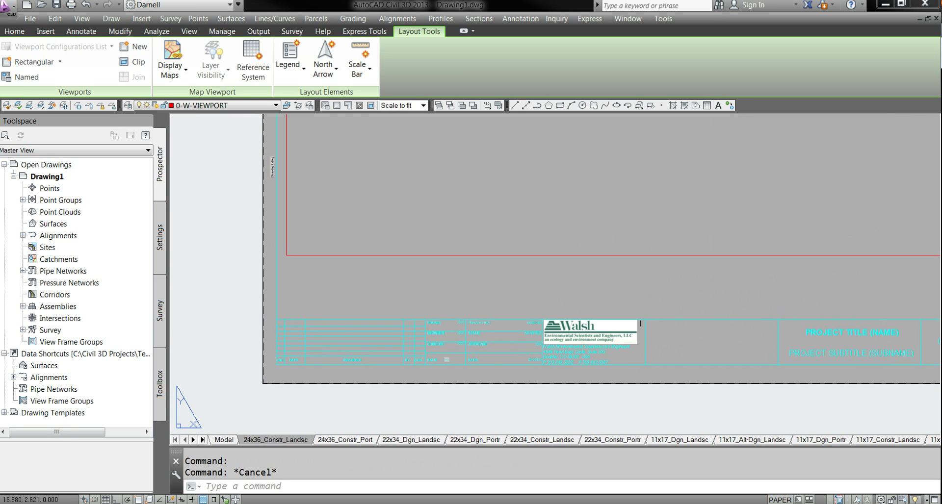
scroll(474, 326, "up", 4)
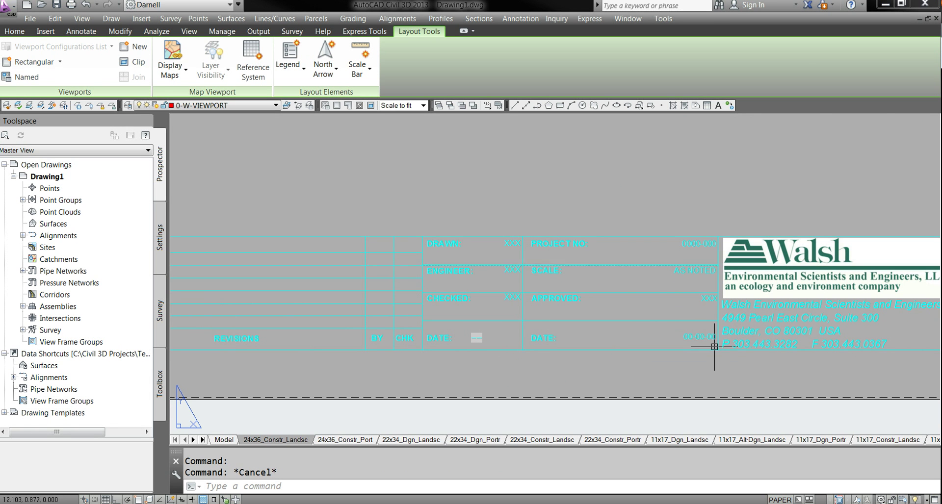
scroll(373, 227, "down", 5)
scroll(371, 295, "up", 10)
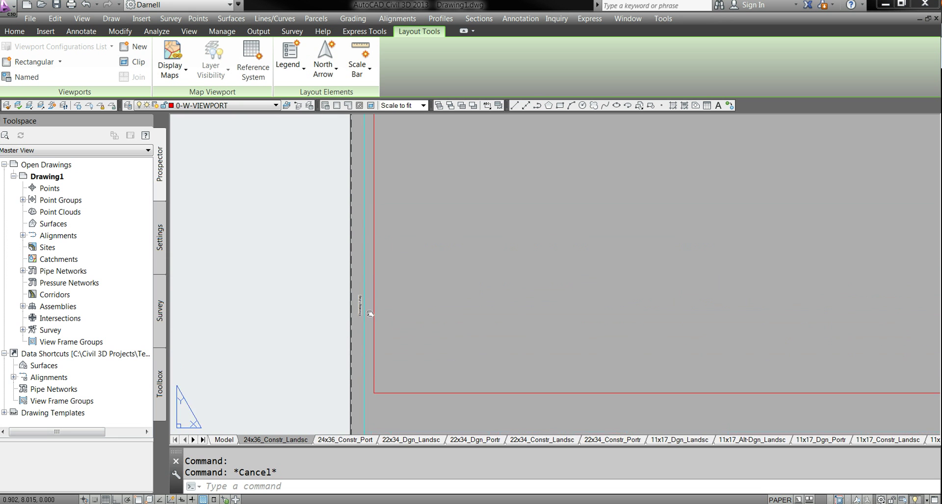
left_click(360, 221)
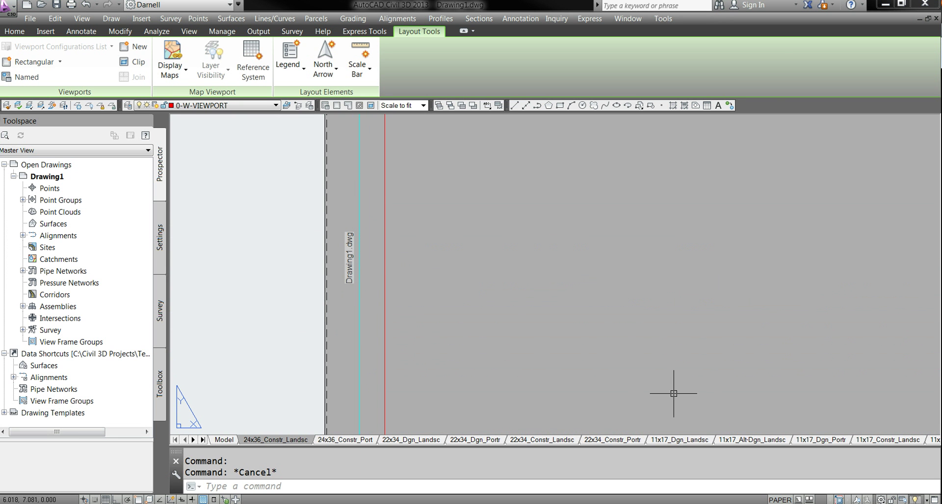
Return to model space and open the Options dialog with the PREF command.
left_click(224, 440)
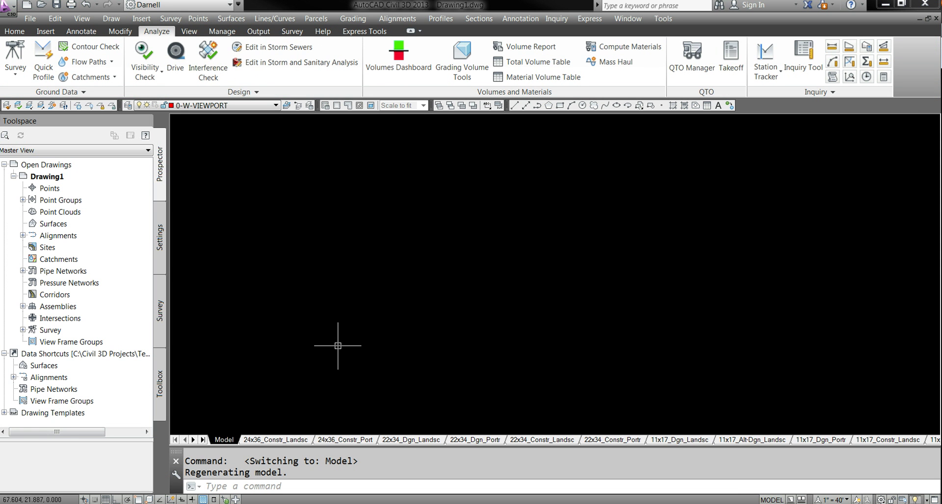
type("PREFERENCES")
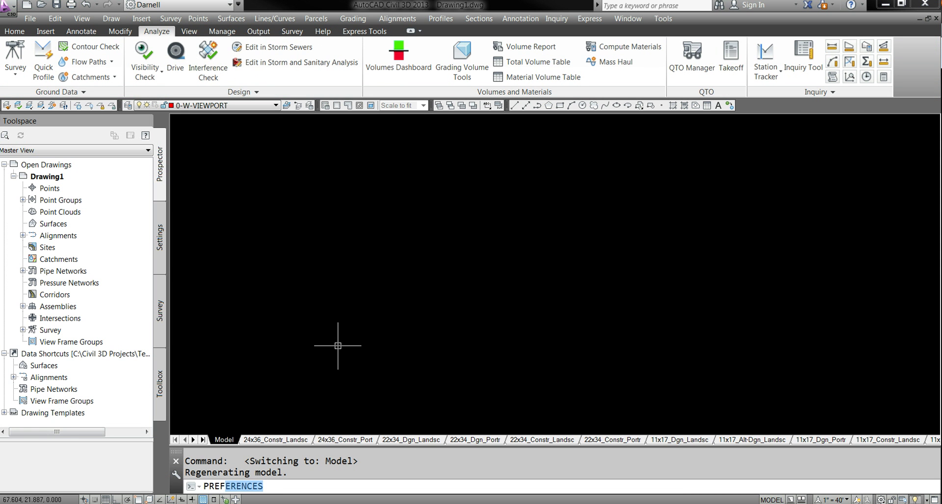
key("Return")
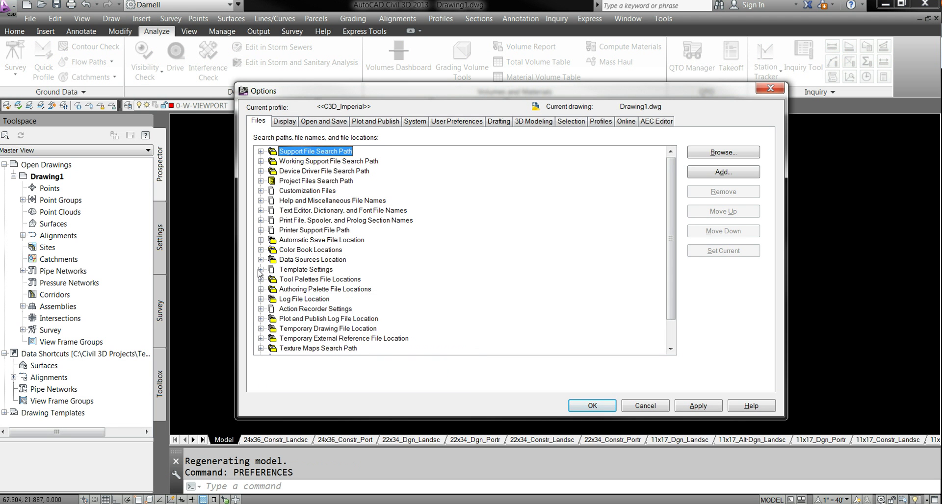
Expand Template Settings to reveal the template folder paths and default template files.
left_click(260, 270)
left_click(272, 279)
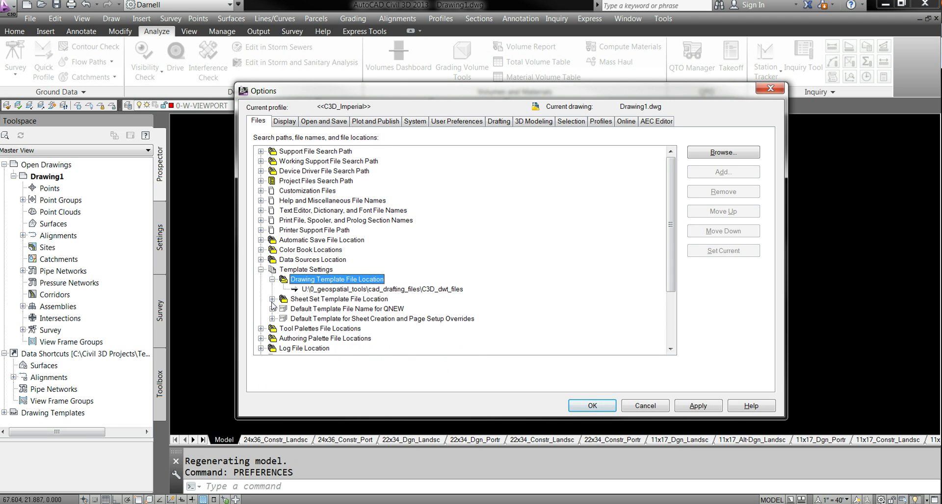
left_click(272, 299)
left_click(272, 319)
left_click(272, 339)
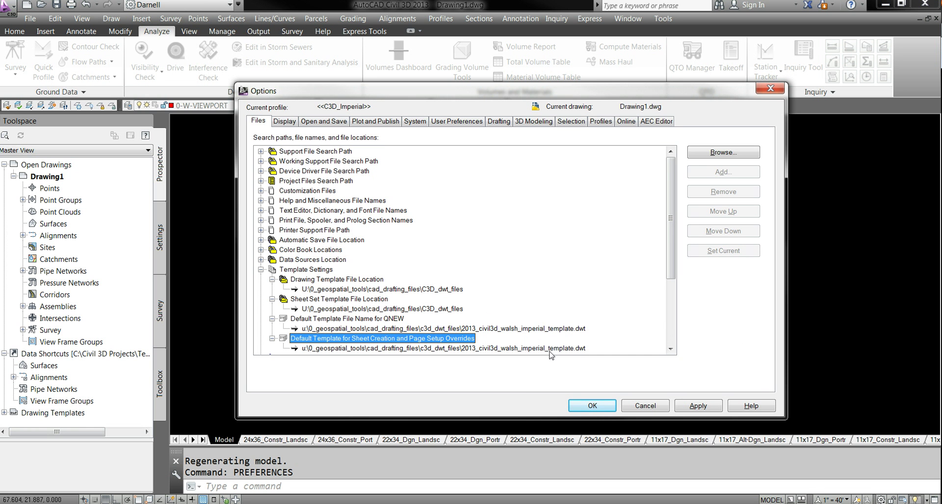
left_click(333, 289)
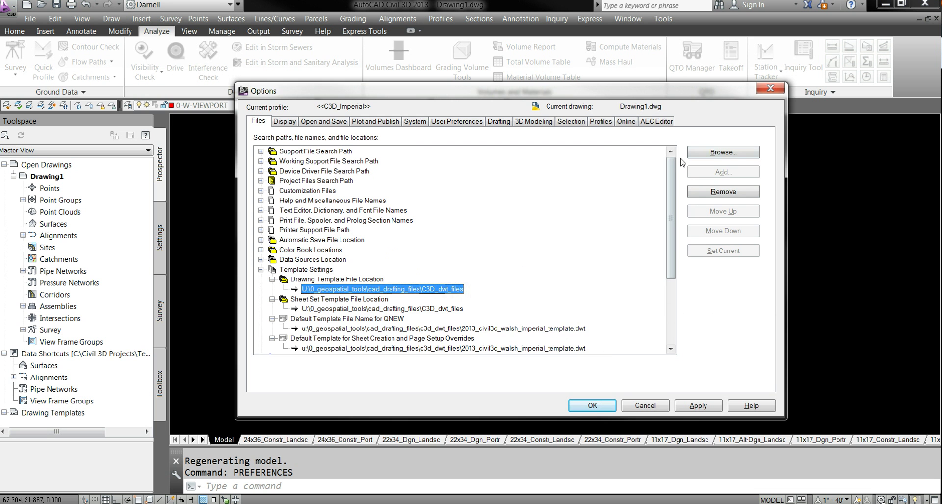
Set the Drawing Template File Location to U:\0_geospatial_tools\cad_drafting_files\C3D_dwt_files.
left_click(719, 153)
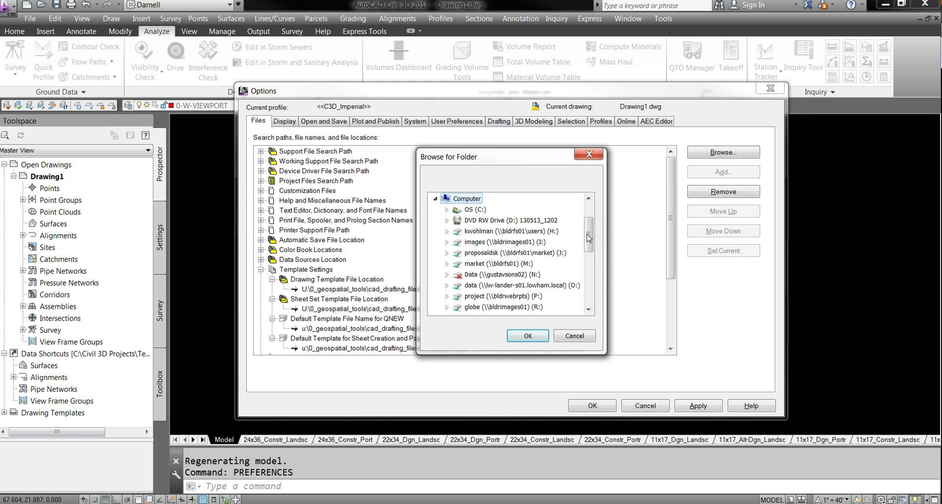
left_click_drag(589, 238, 589, 247)
double_click(456, 275)
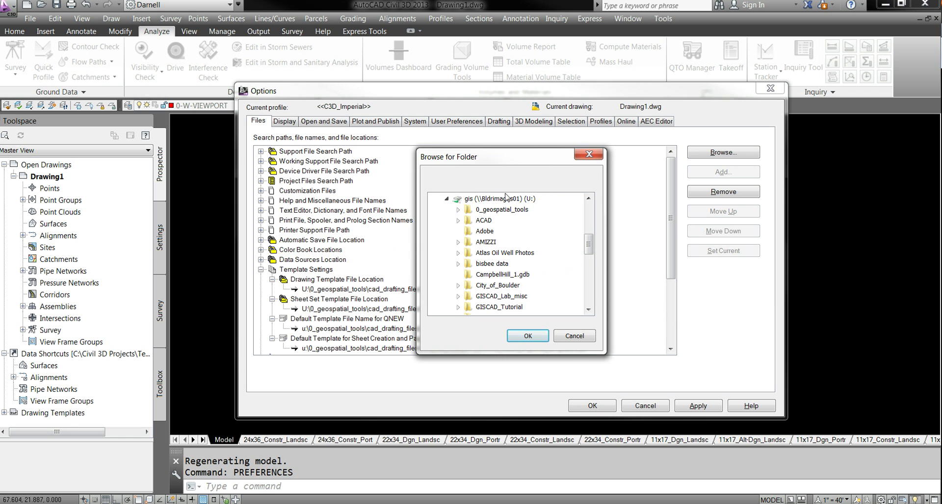
left_click(458, 210)
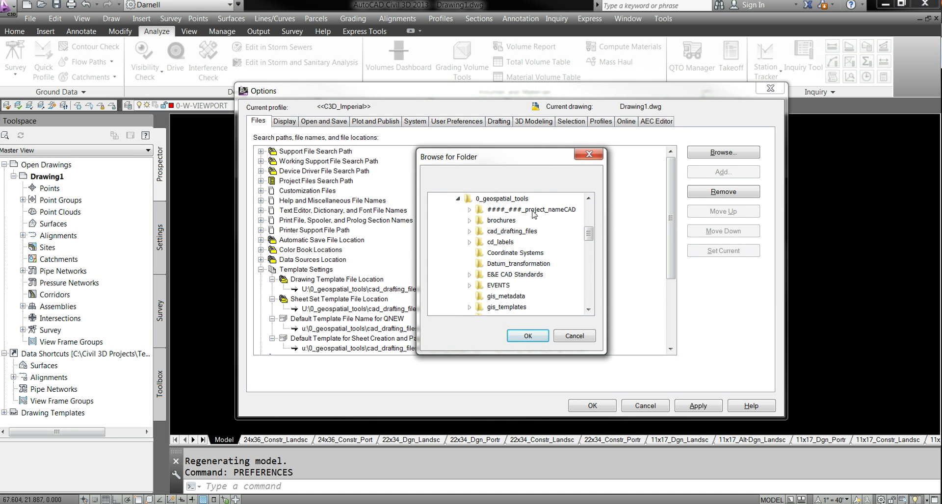
left_click(471, 230)
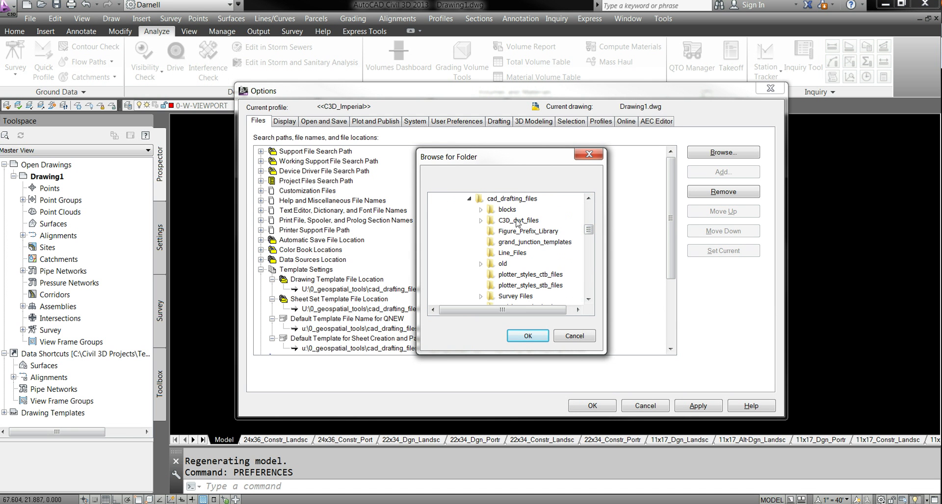
left_click(470, 221)
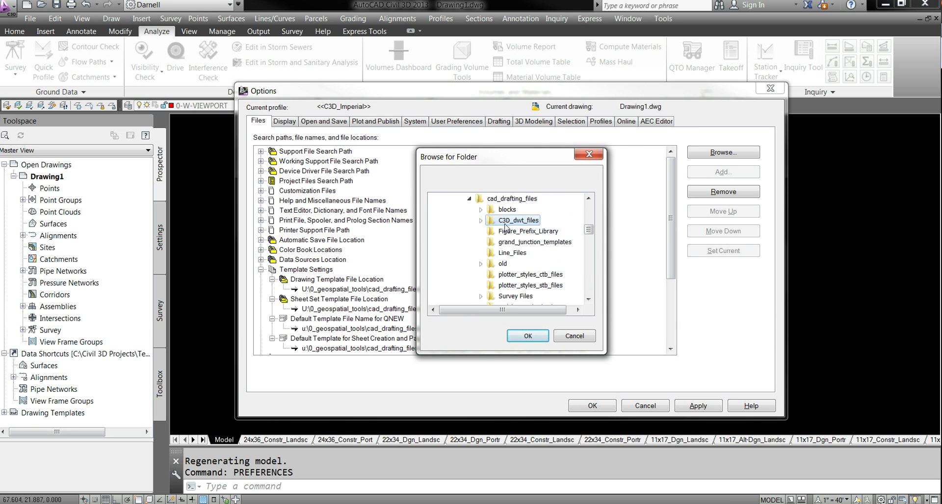
left_click(527, 335)
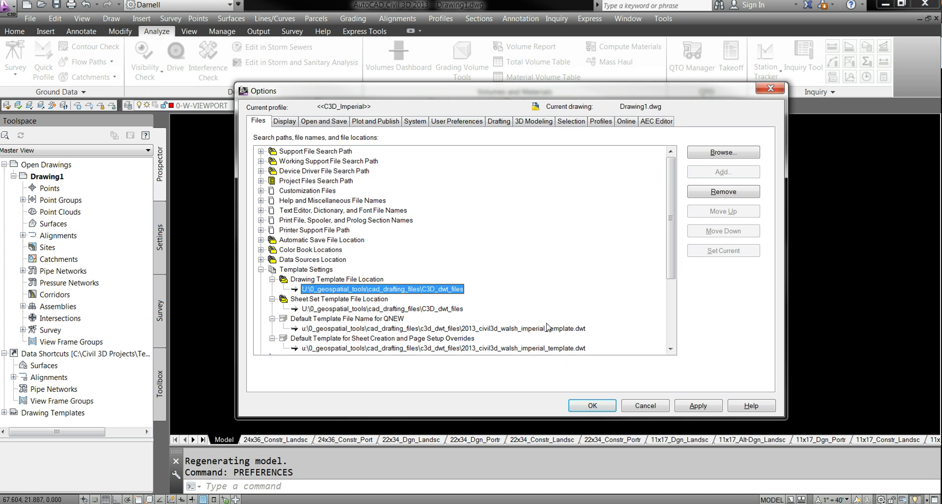
Browse for a new default QNEW template file from the C3D_dwt_files folder.
left_click(452, 310)
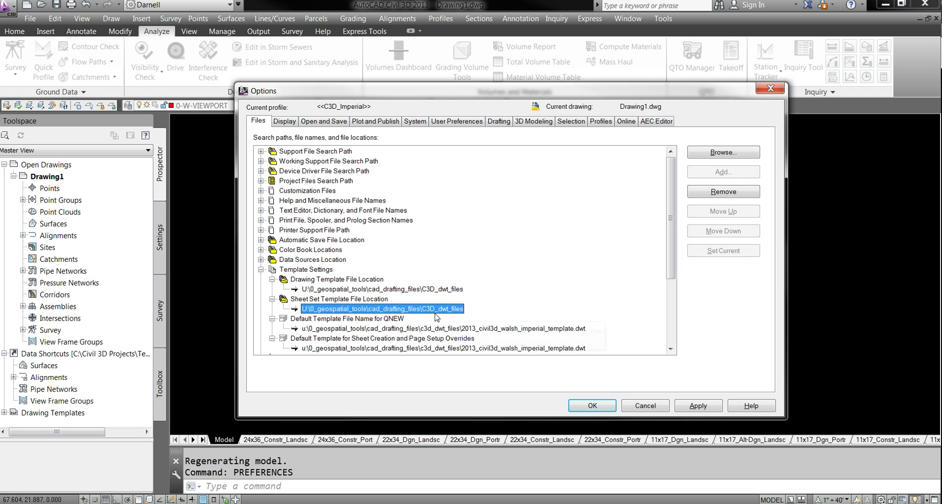
left_click(336, 329)
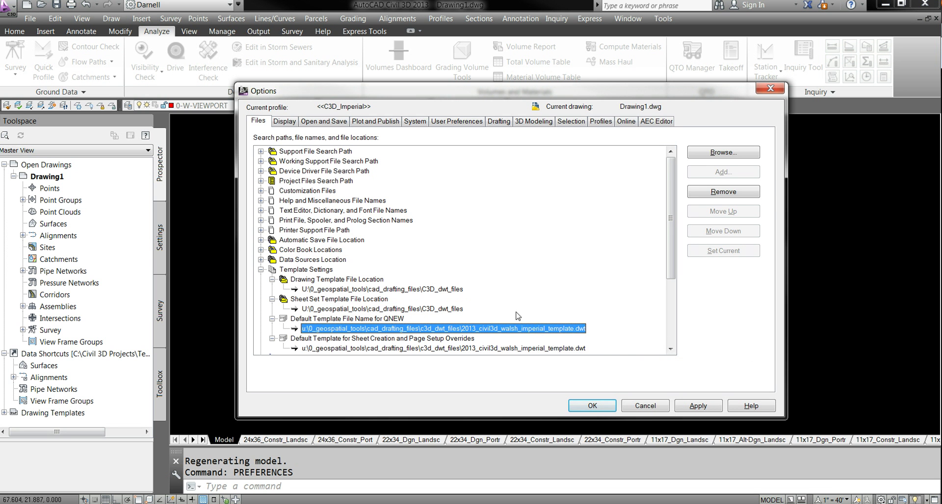
left_click(723, 153)
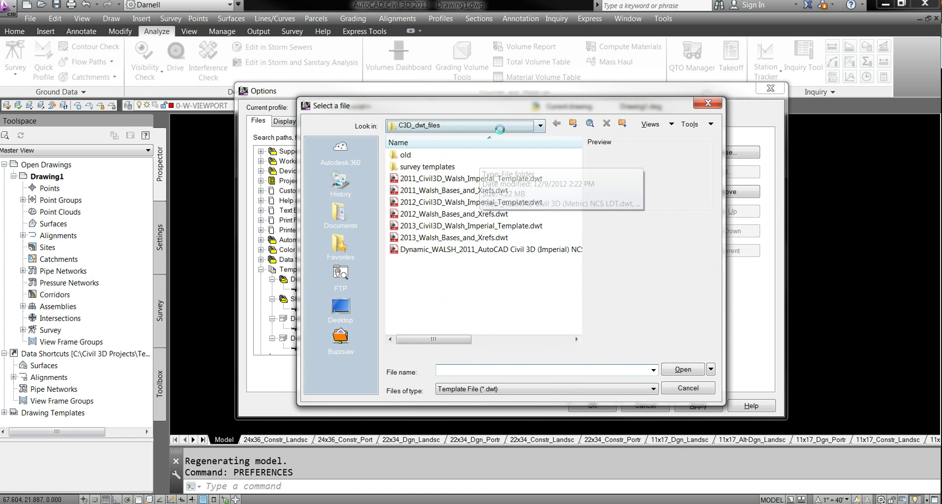
Make 2013_Civil3D_Walsh_Imperial_Template.dwt the QNEW default and apply the Options.
left_click(501, 128)
left_click(500, 130)
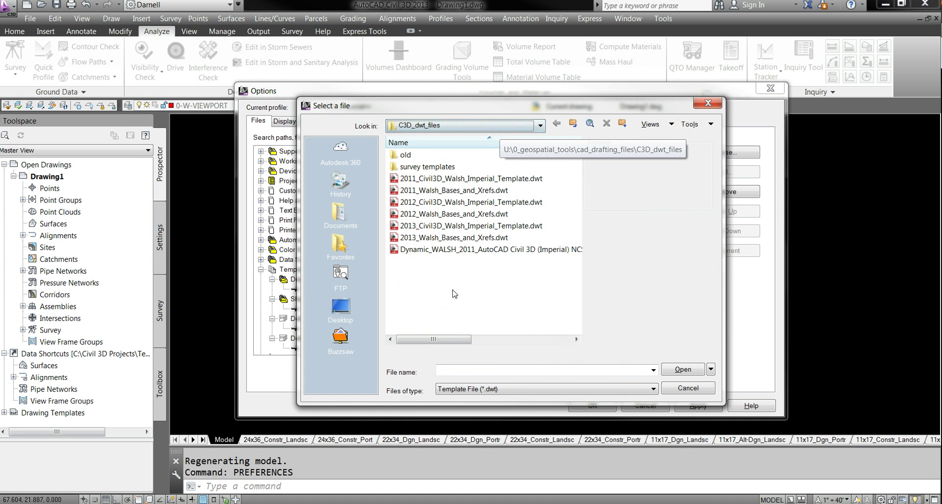
left_click(461, 227)
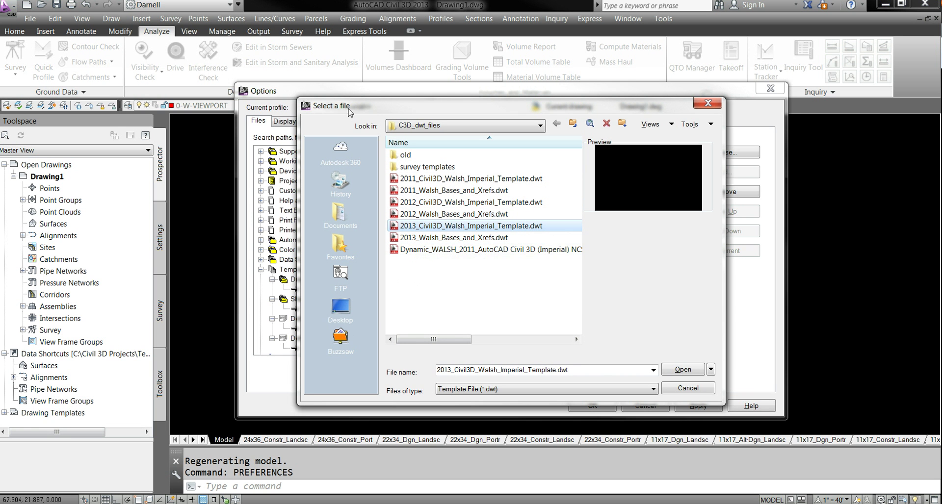
left_click_drag(350, 110, 460, 108)
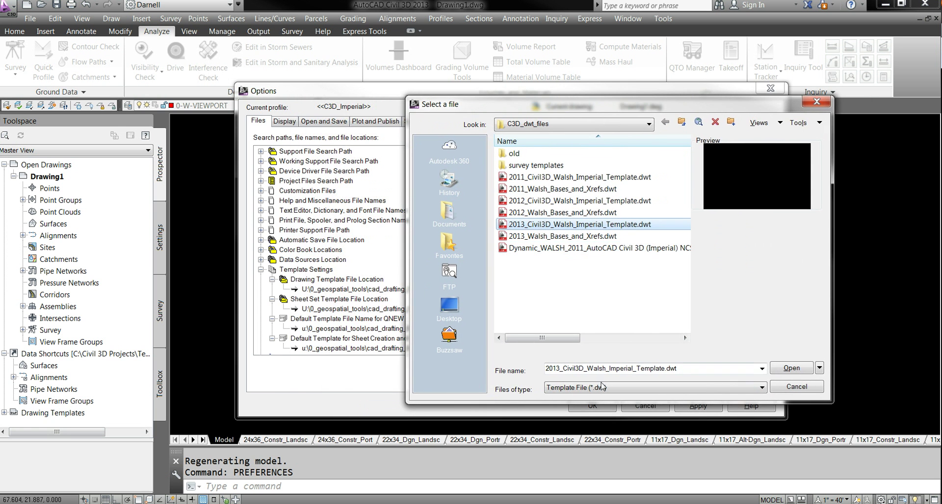
left_click(784, 369)
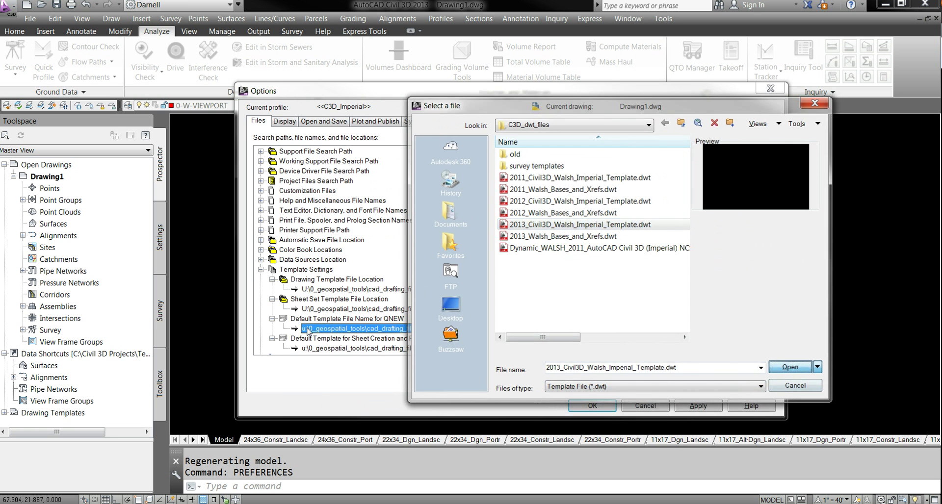
left_click(592, 406)
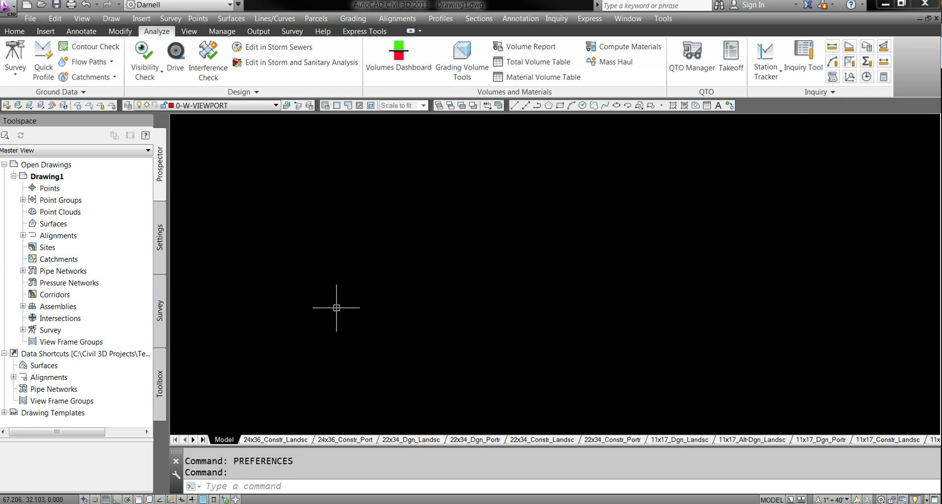
Reopen Options with PREFERENCES and look through the Drafting and 3D Modeling settings.
type("prefere")
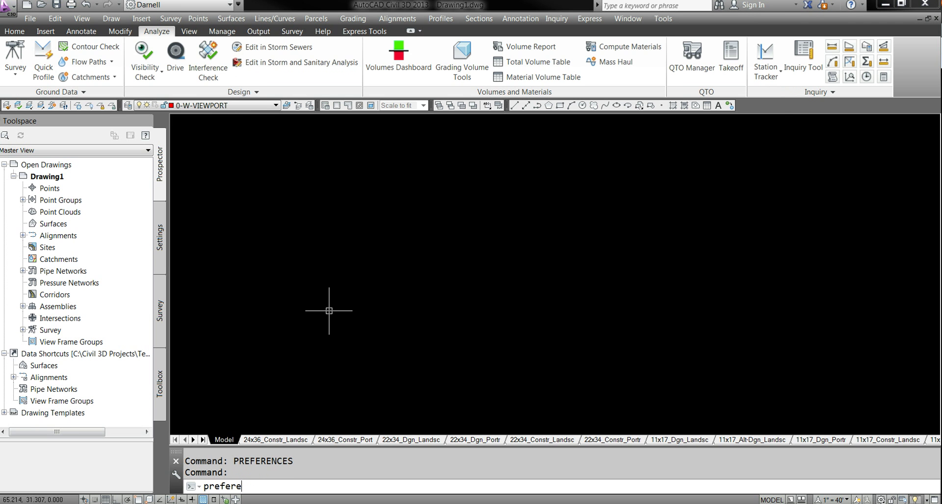
type("s")
key("Return")
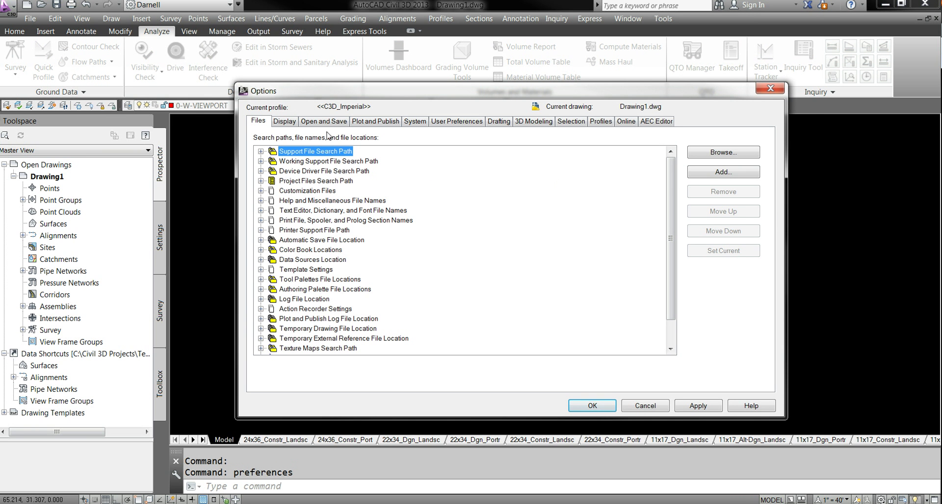
left_click(493, 123)
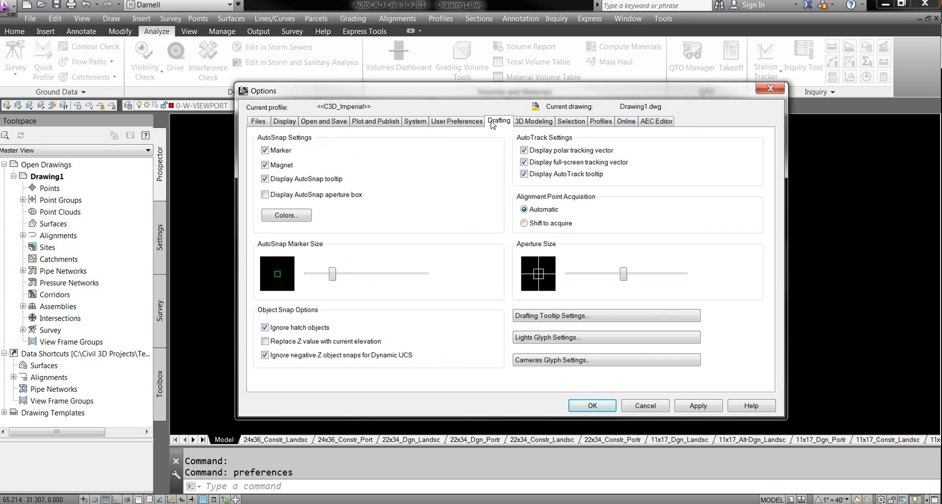
left_click(551, 123)
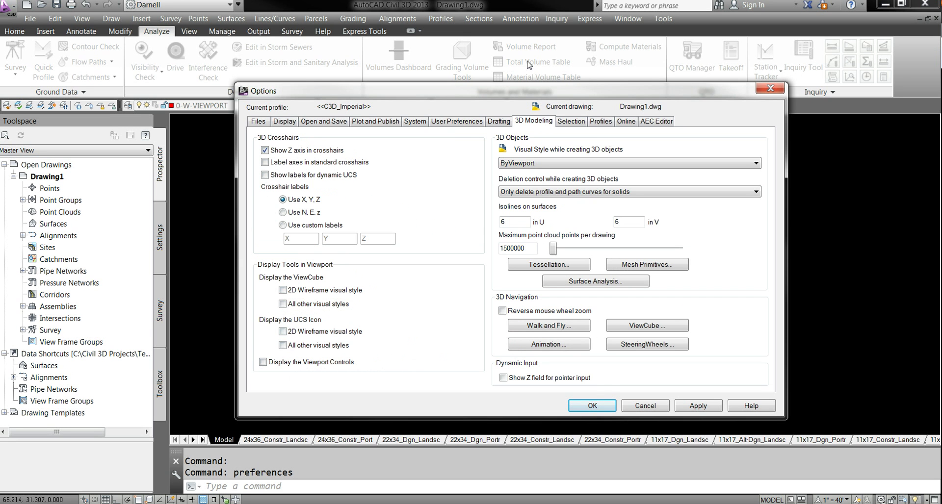
On the Display tab, keep tooltips and extended tooltips on and shortcut keys off.
left_click(284, 121)
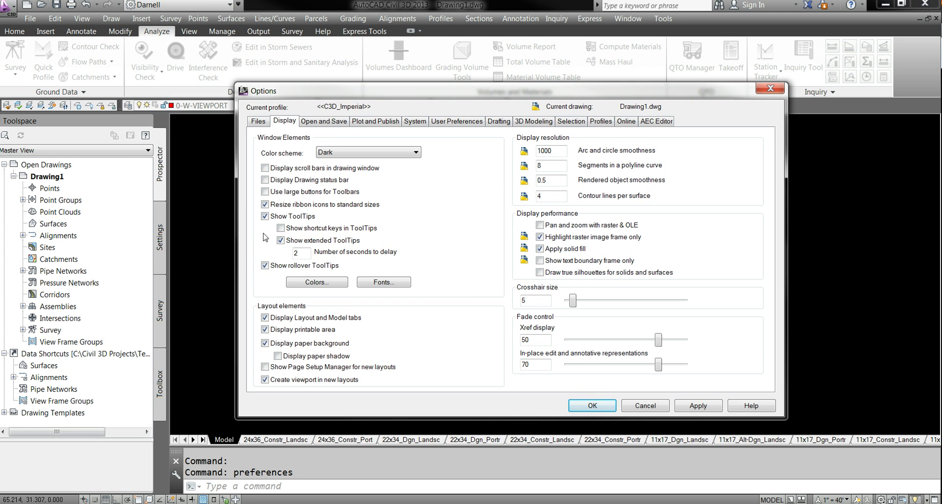
left_click(281, 240)
left_click(280, 220)
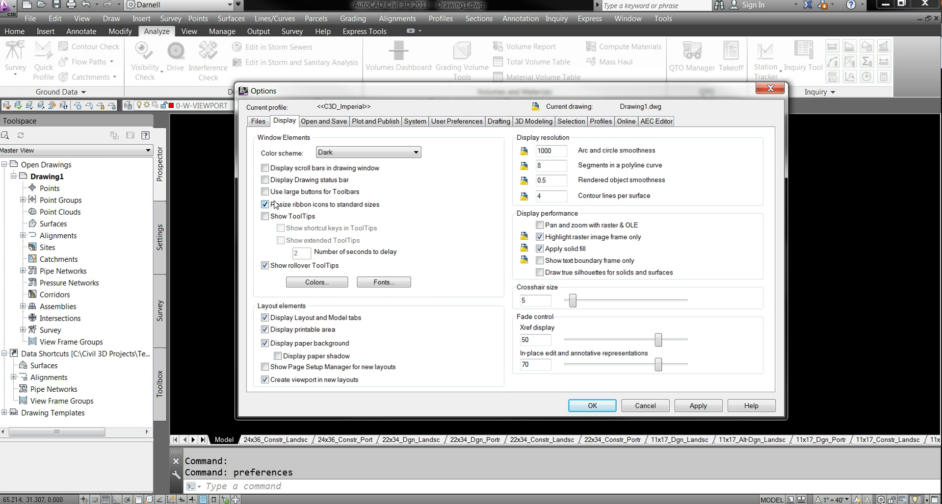
left_click(265, 217)
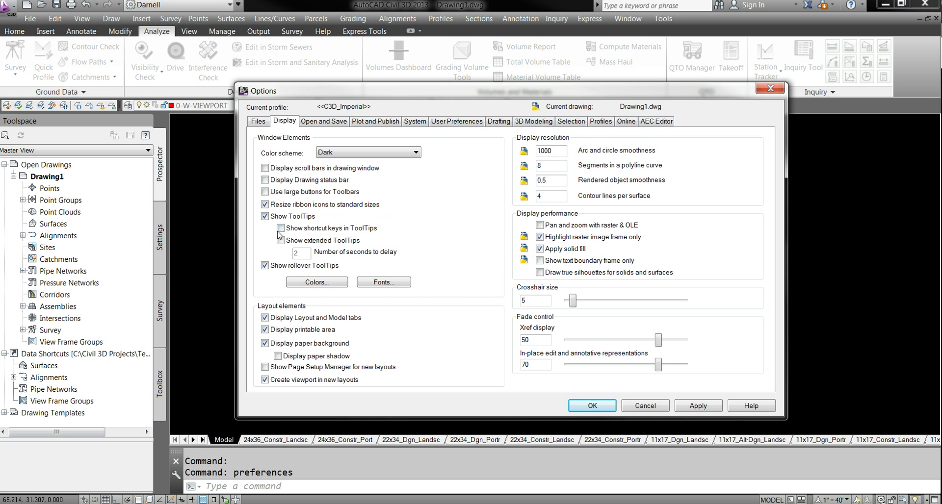
left_click(281, 241)
left_click(281, 228)
left_click(281, 229)
Review the Selection and Display tabs, then accept the Options with OK.
left_click(583, 124)
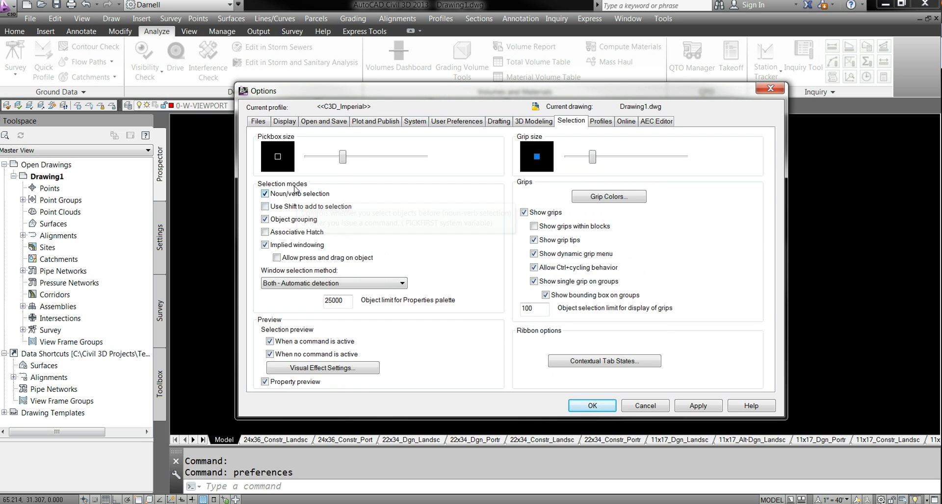
left_click(284, 123)
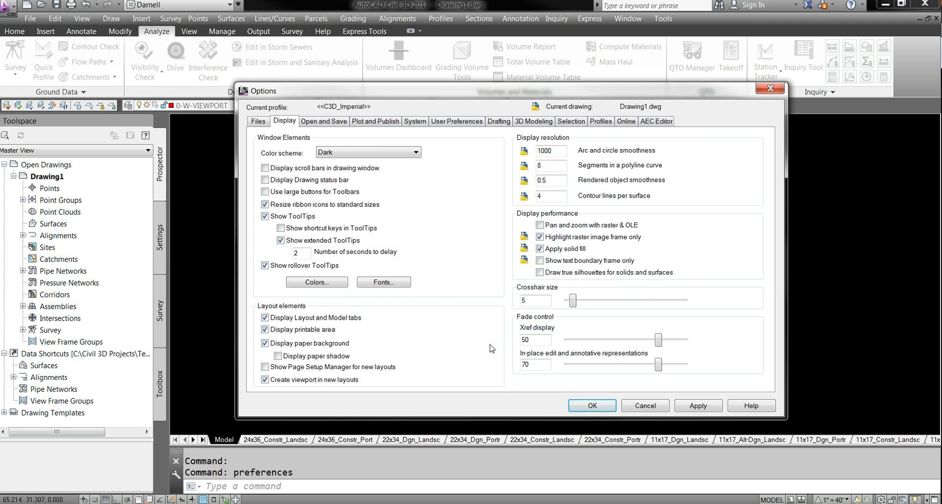
left_click(586, 407)
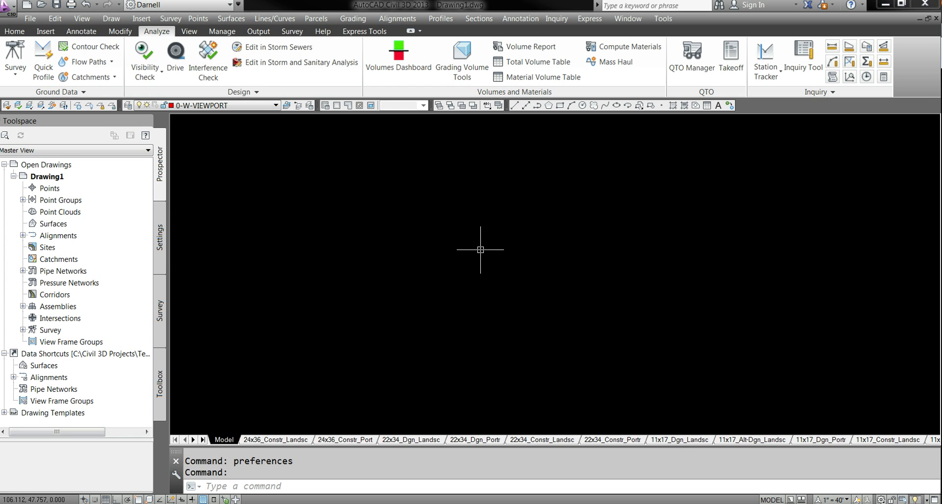